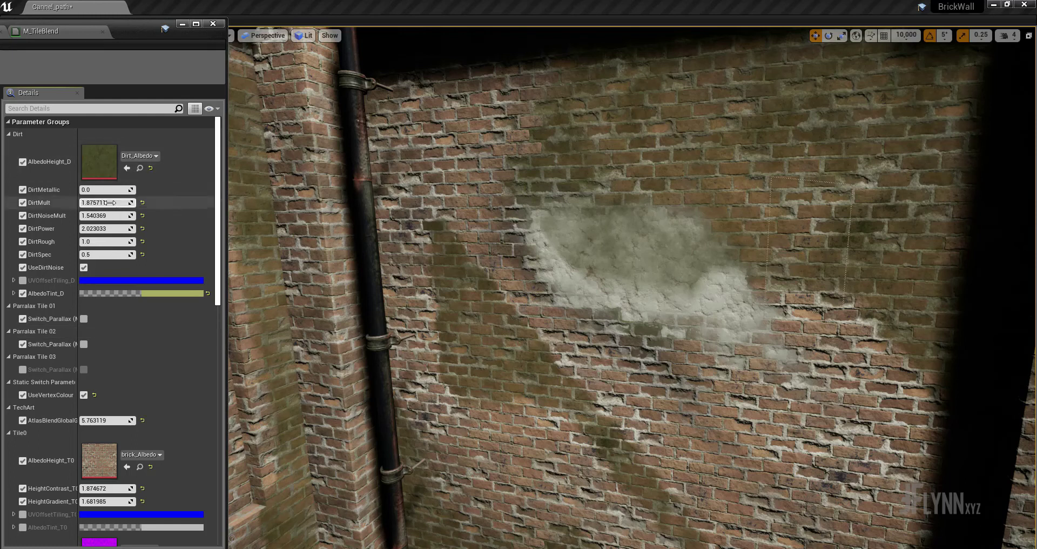
Retune the dirt layer to DirtNoiseMult 2.375738, DirtPower 2.120258, DirtRough 5.463563 and DirtSpec 0.794487.
drag(105, 189, 93, 190)
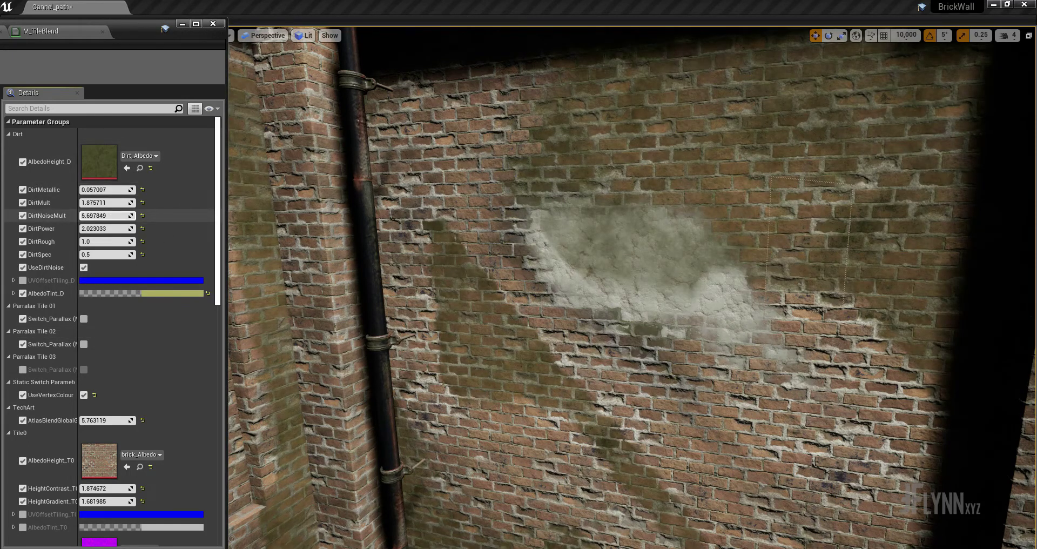
mouse_move(105, 215)
mouse_down()
mouse_move(95, 216)
mouse_move(108, 229)
mouse_move(97, 228)
mouse_up()
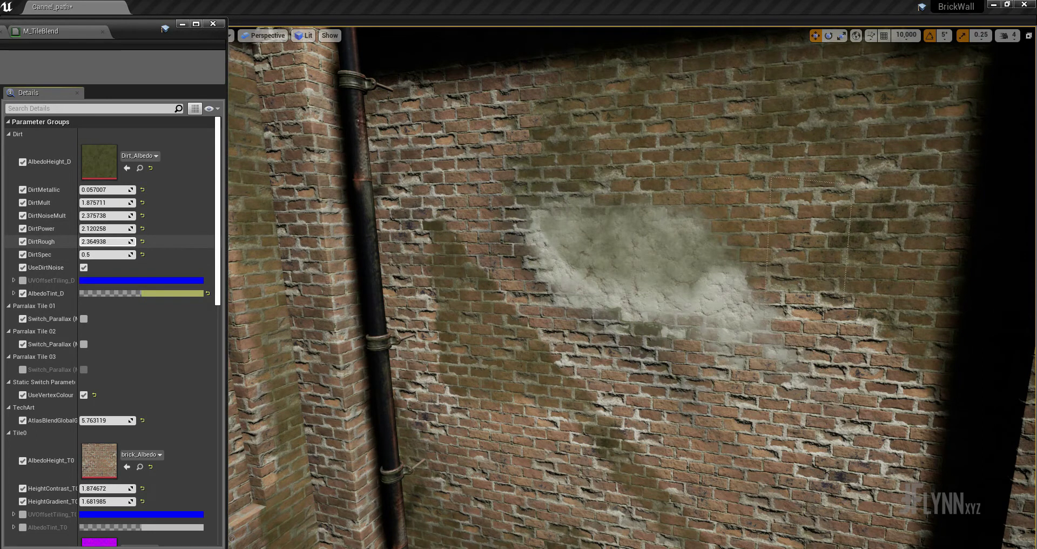
drag(113, 255, 124, 256)
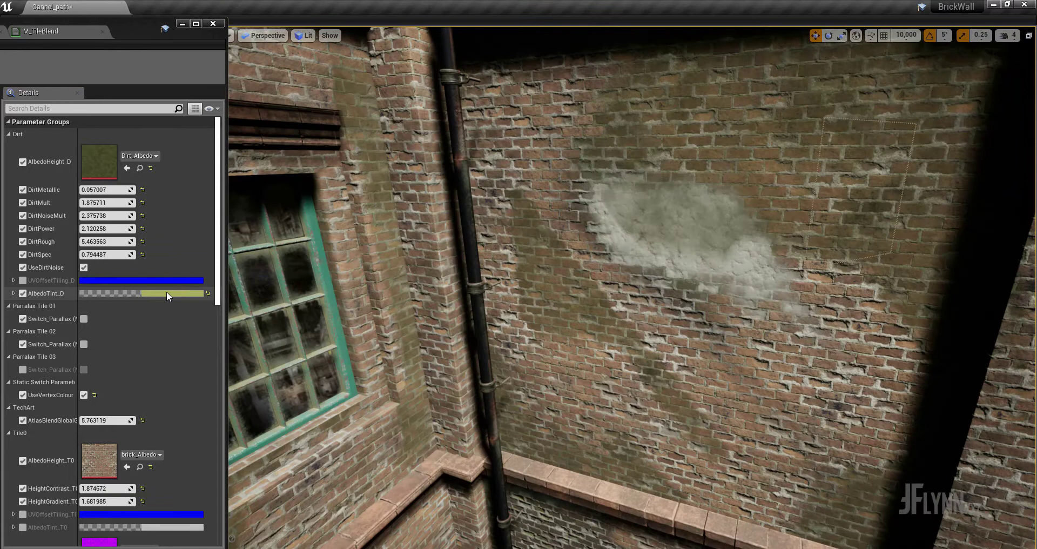
Change AlbedoTint_D to dark brown (R 0.171875, G 0.076557, B 0.013178).
click(167, 294)
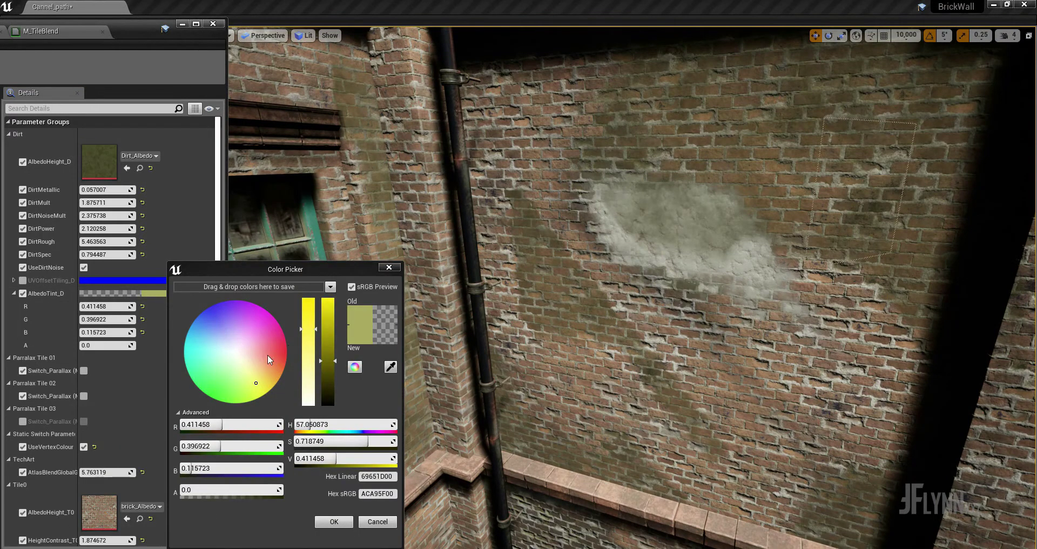
click(260, 338)
mouse_move(241, 340)
mouse_down()
mouse_move(256, 375)
mouse_move(305, 377)
mouse_move(327, 392)
mouse_up()
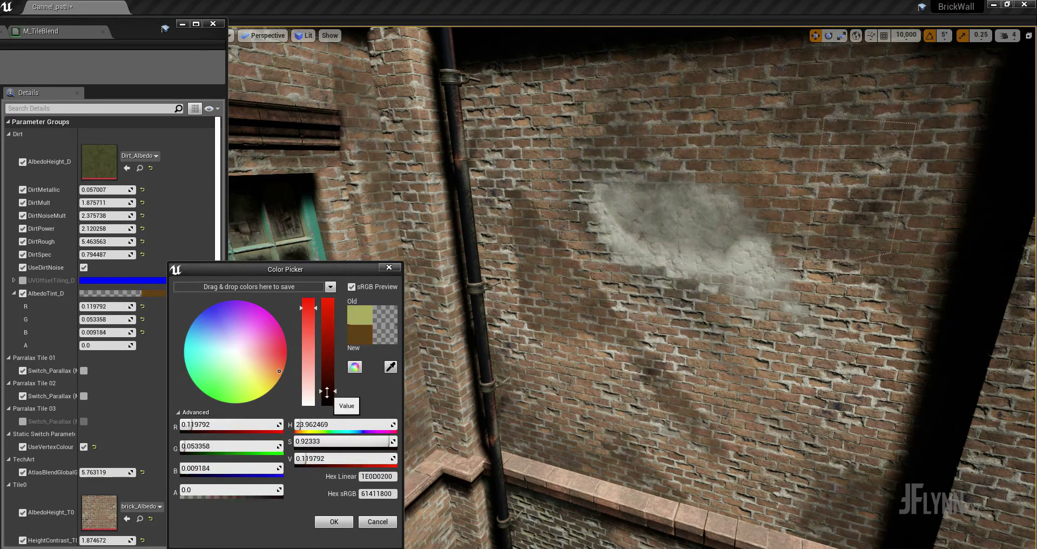
click(334, 521)
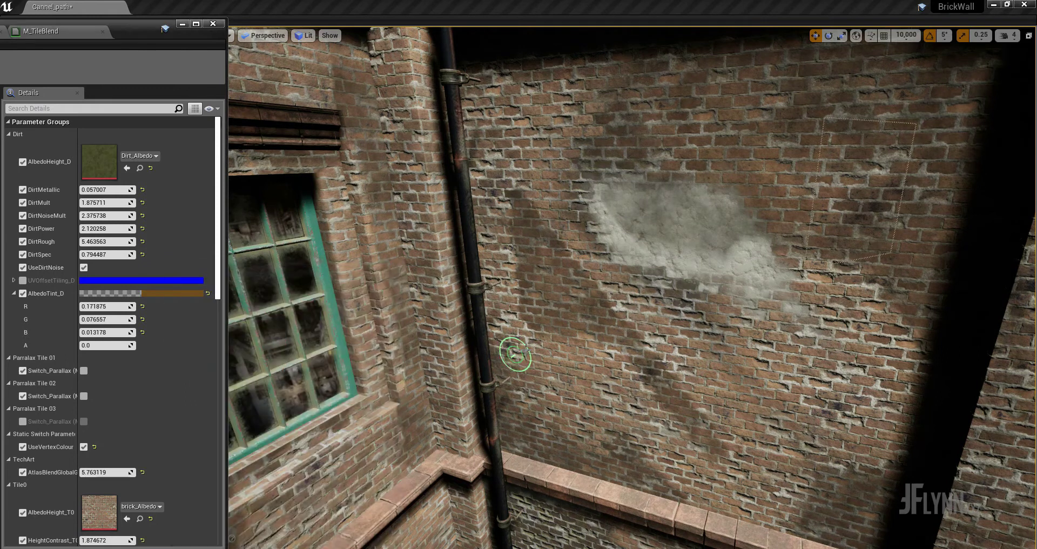
Collapse AlbedoTint_D and widen the parameter name column in the Details panel.
click(21, 292)
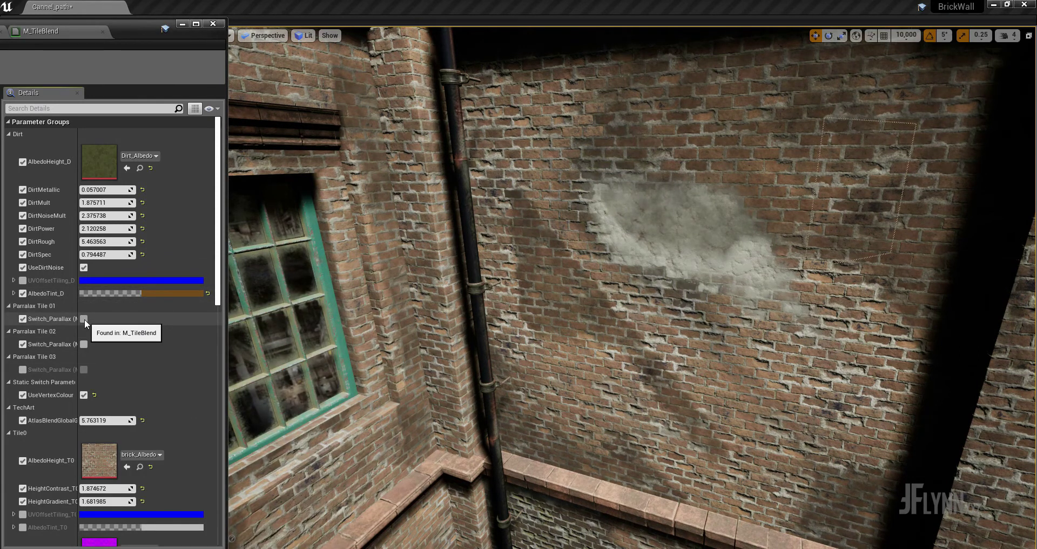
scroll(85, 325, down, 3)
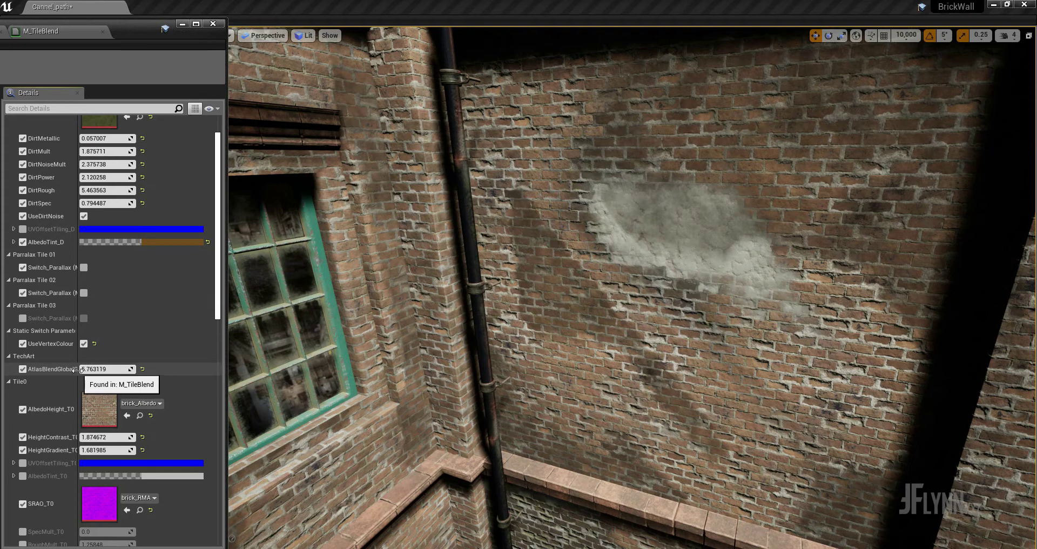
mouse_move(80, 369)
mouse_down()
mouse_move(146, 369)
mouse_move(105, 369)
mouse_move(133, 369)
mouse_up()
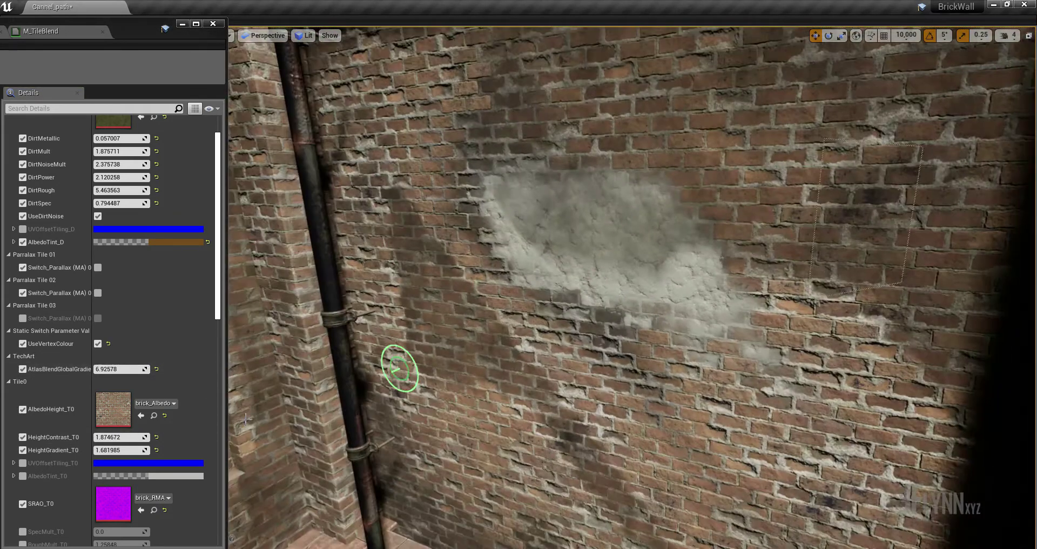
scroll(98, 403, down, 2)
Adjust the base brick tile's height contrast and enable a redder AlbedoTint_T0.
mouse_move(111, 402)
mouse_down()
mouse_move(130, 403)
mouse_move(102, 402)
mouse_move(132, 415)
mouse_move(116, 416)
mouse_up()
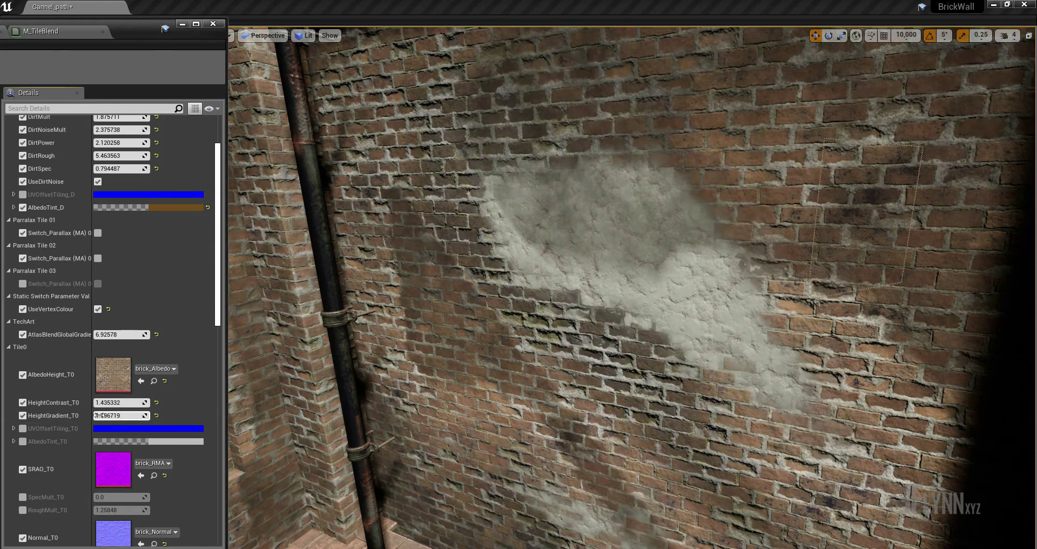
scroll(99, 416, down, 2)
click(23, 406)
click(161, 406)
drag(304, 345, 303, 363)
click(332, 522)
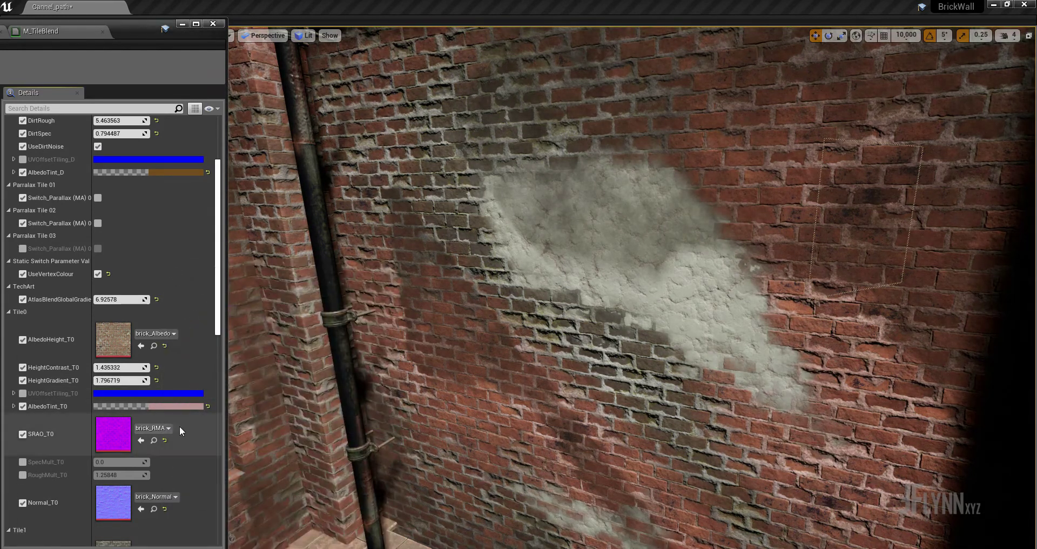
Set Tile0 SpecMult 5.559137 and RoughMult 4.001364, and raise Tile1 HeightContrast to 1.393761.
scroll(59, 401, down, 2)
click(22, 394)
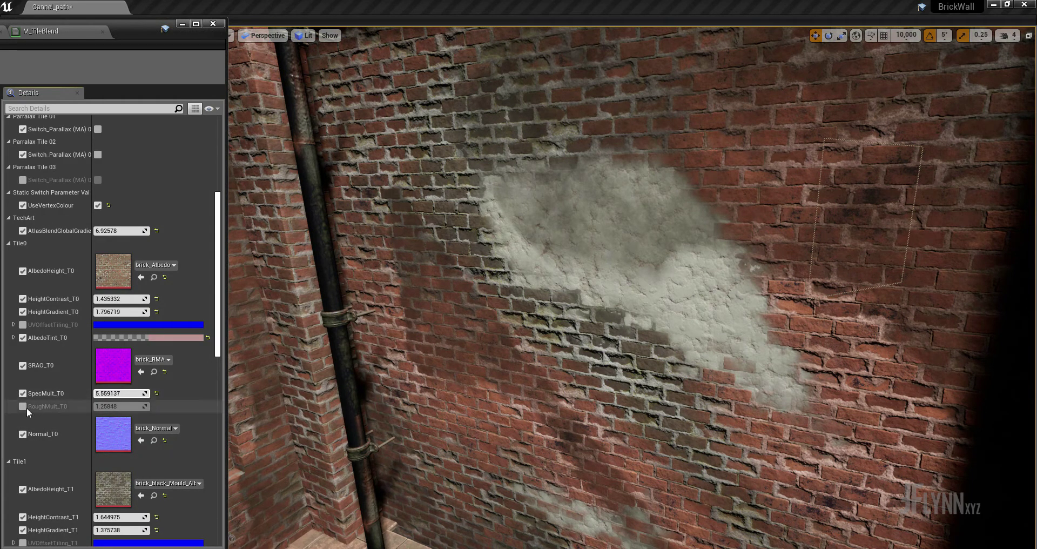
right_drag(595, 270, 594, 270)
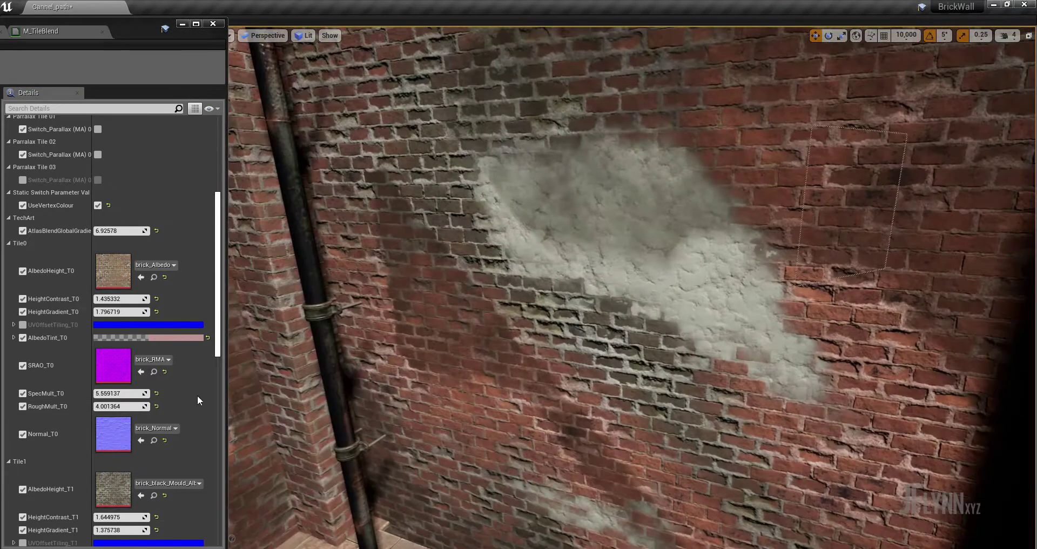
scroll(80, 400, down, 4)
mouse_move(106, 397)
mouse_down()
mouse_move(129, 397)
mouse_move(81, 397)
mouse_move(141, 409)
mouse_up()
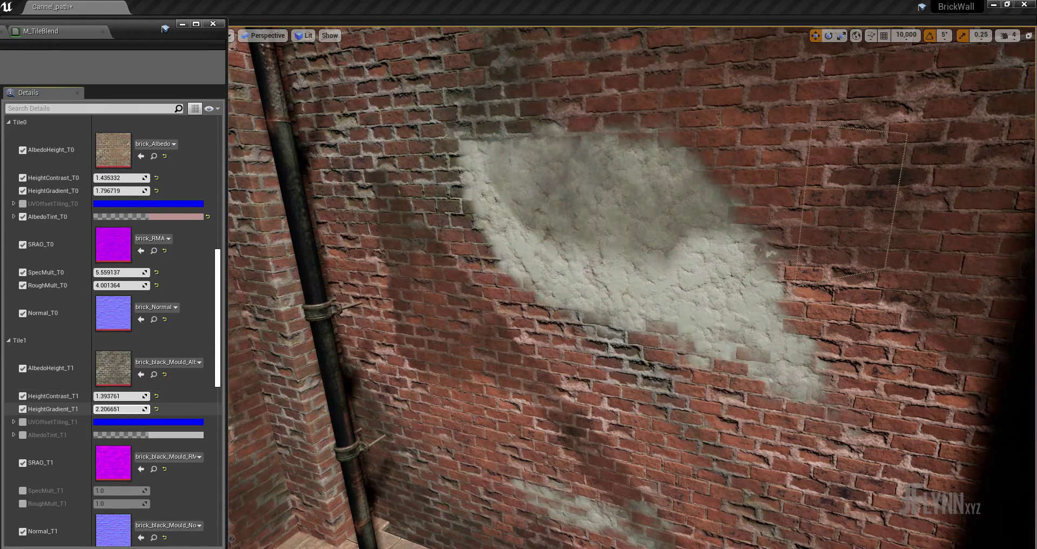
Tint the mould tile a muted grey-green through AlbedoTint_T1.
scroll(30, 414, down, 1)
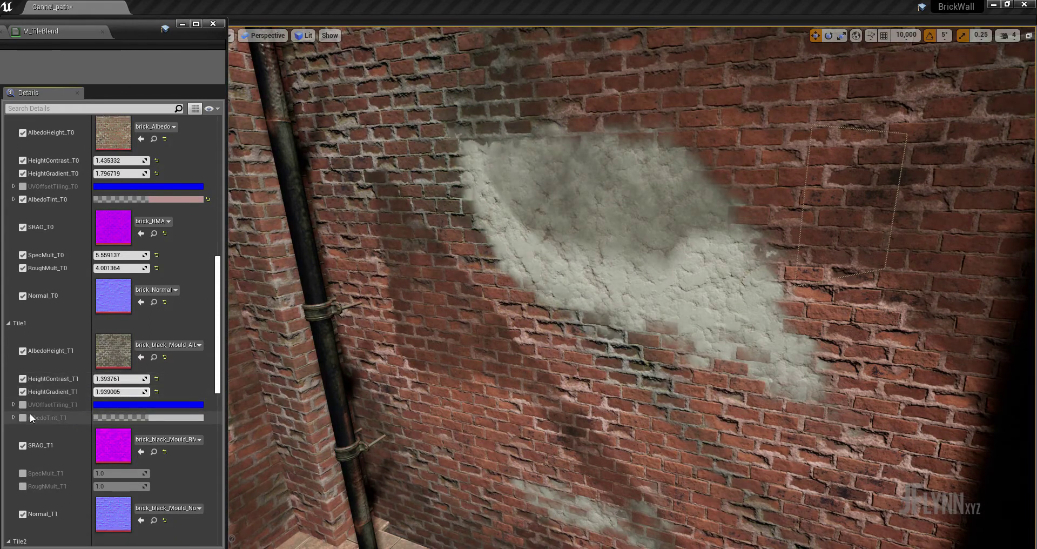
click(157, 417)
mouse_move(238, 378)
mouse_down()
mouse_move(247, 359)
mouse_move(300, 359)
mouse_move(238, 371)
mouse_up()
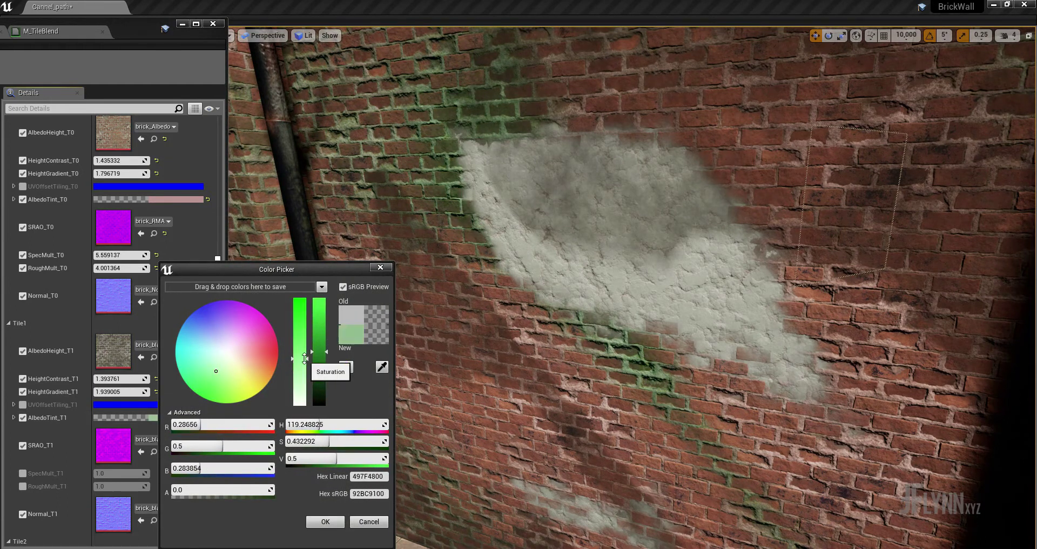
mouse_move(319, 352)
mouse_down()
mouse_move(321, 334)
mouse_move(328, 368)
mouse_up()
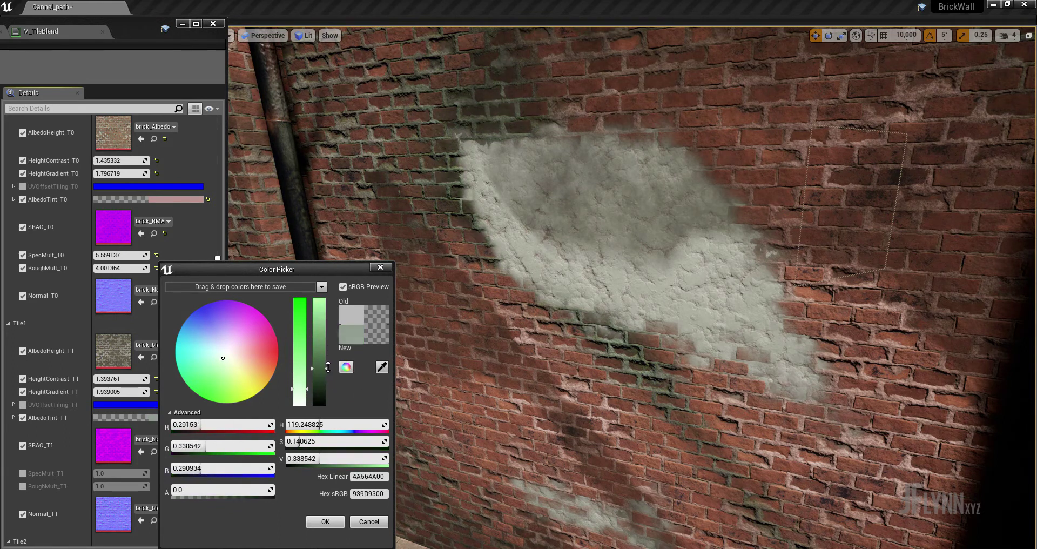
click(325, 522)
Enable the mould tile's specular multiplier and raise it to 10.357281.
scroll(58, 432, down, 2)
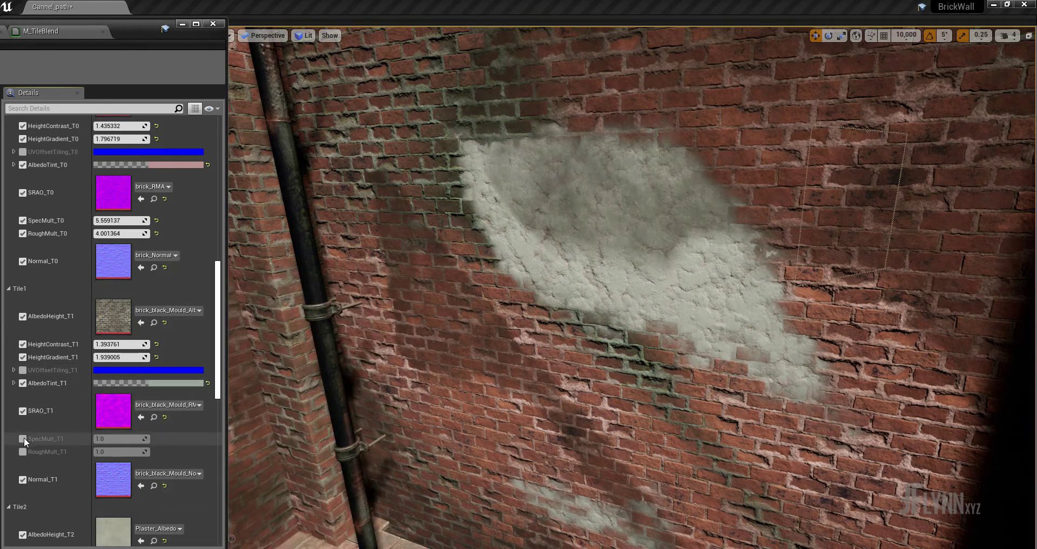
click(23, 438)
drag(179, 440, 216, 438)
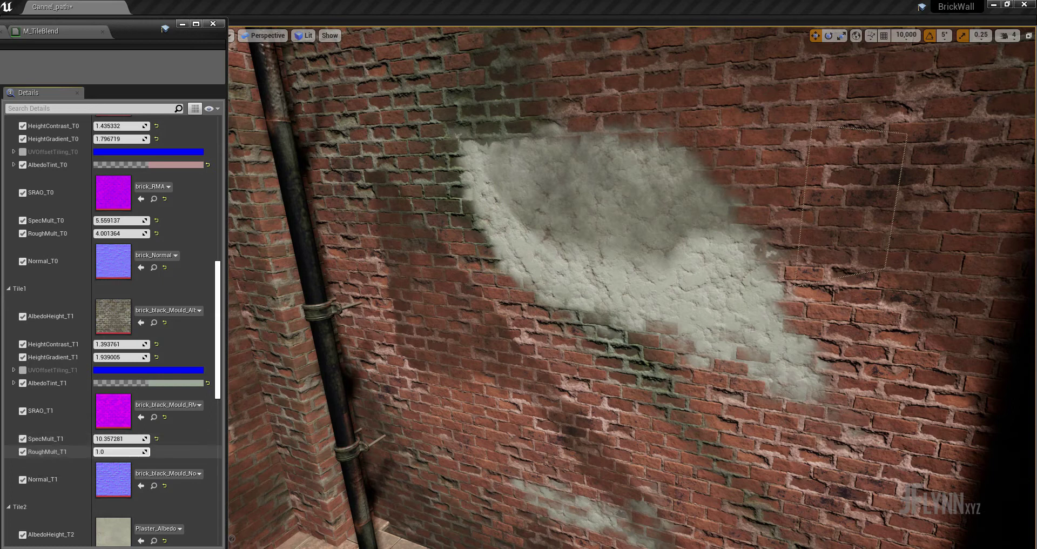
scroll(60, 455, down, 3)
scroll(60, 455, down, 3)
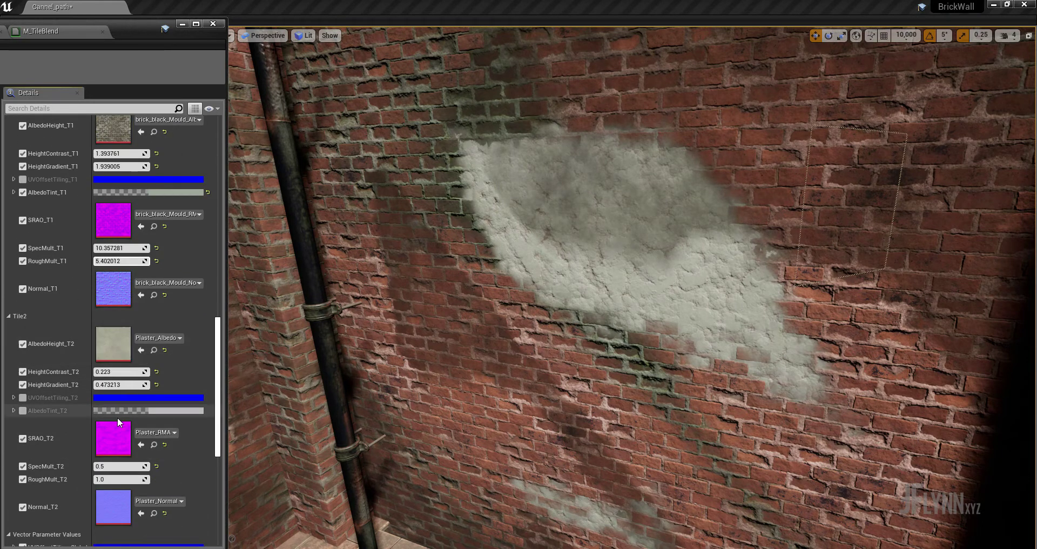
Raise the plaster tile's height contrast and change its UV offset and tiling values.
drag(112, 373, 135, 385)
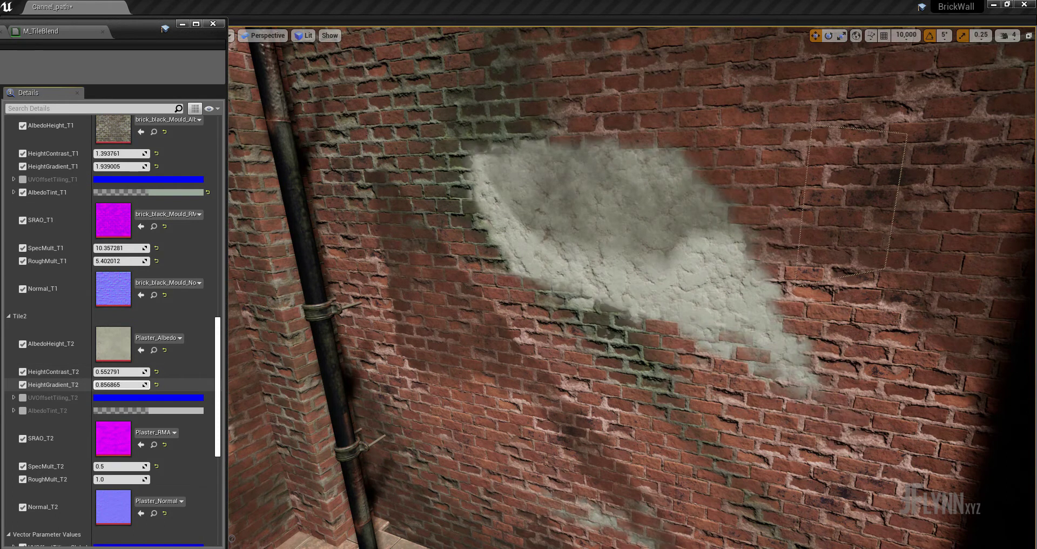
click(23, 397)
click(14, 397)
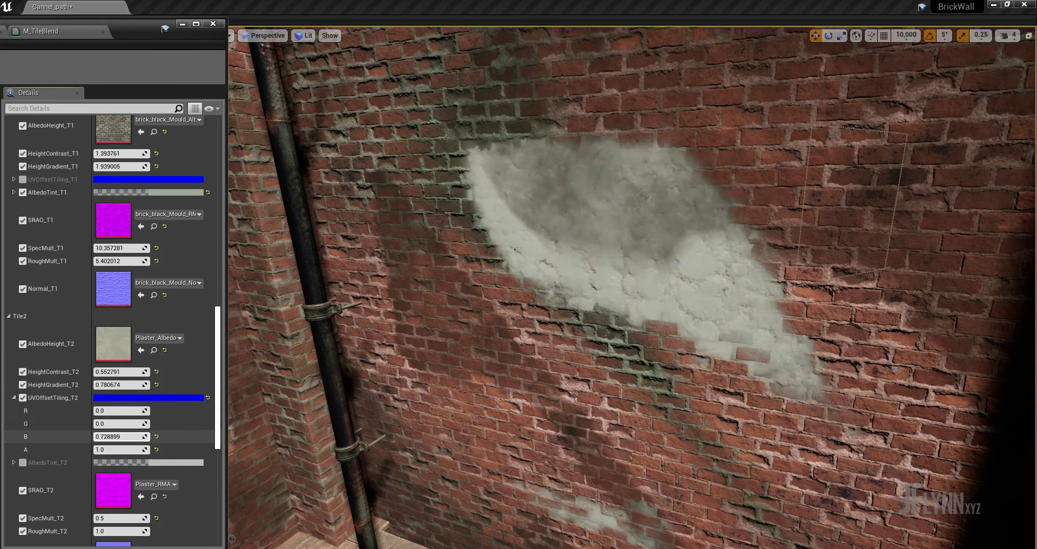
mouse_move(120, 436)
mouse_down()
mouse_move(102, 437)
mouse_move(130, 424)
mouse_move(117, 411)
mouse_move(62, 412)
mouse_up()
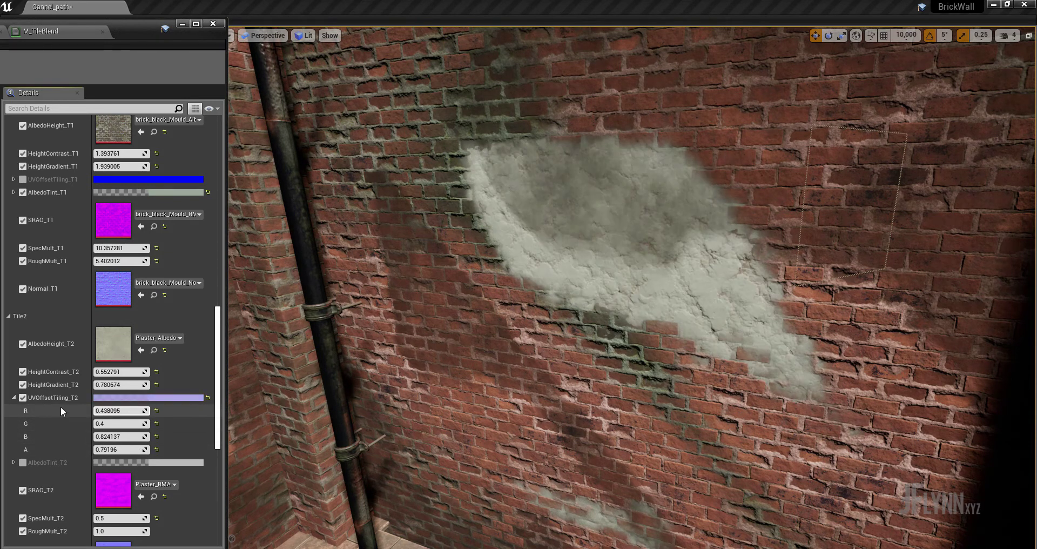
click(14, 397)
Enable AlbedoTint_T2, tint the plaster a warm greyish beige, and move the material window aside.
scroll(73, 456, down, 2)
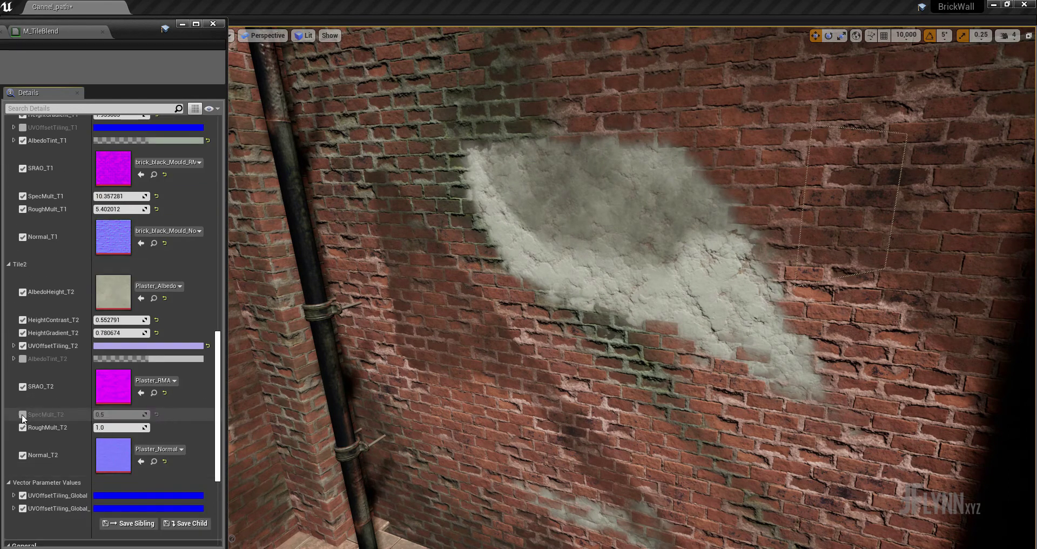
scroll(23, 418, down, 2)
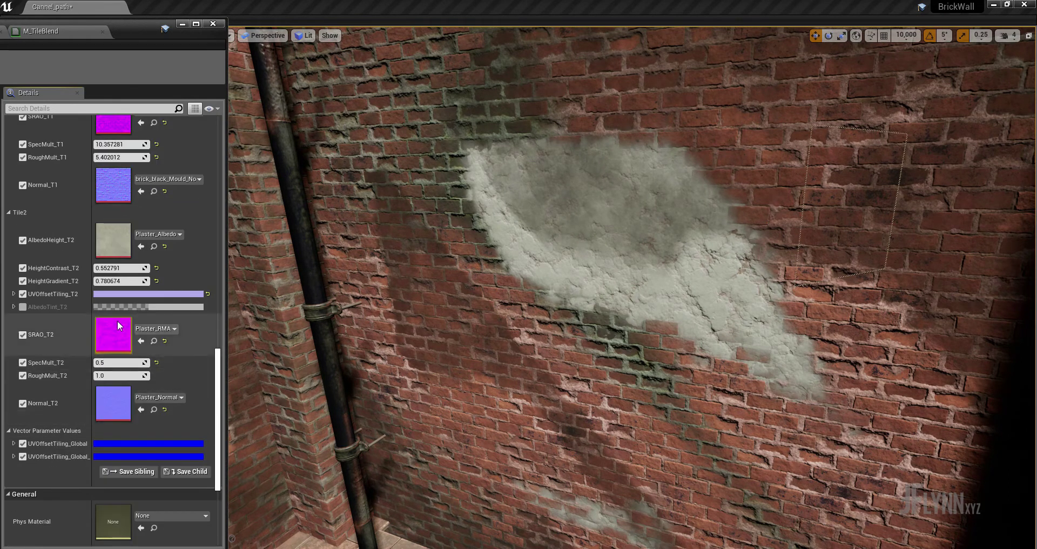
click(136, 311)
click(136, 311)
drag(217, 352, 288, 392)
click(210, 357)
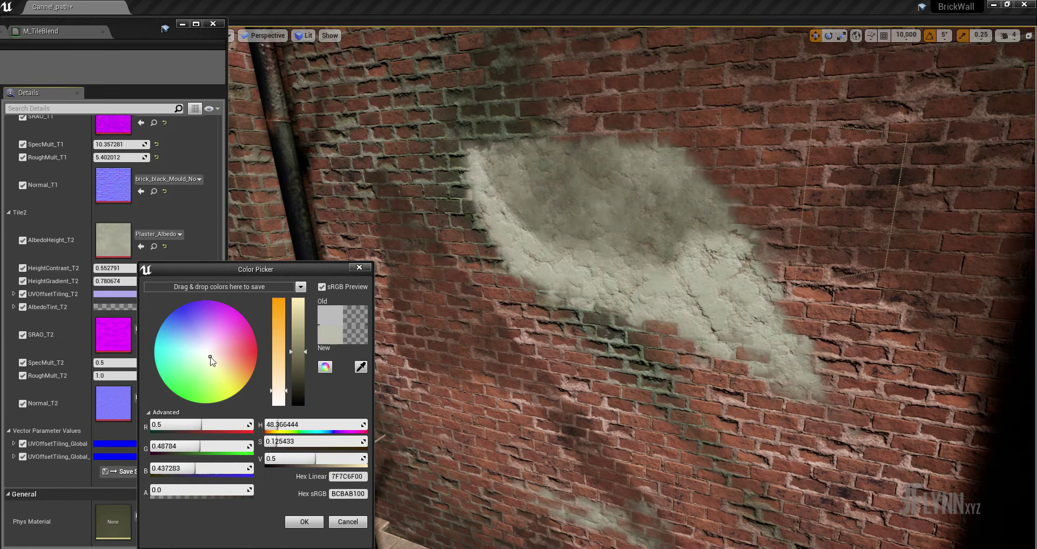
click(317, 525)
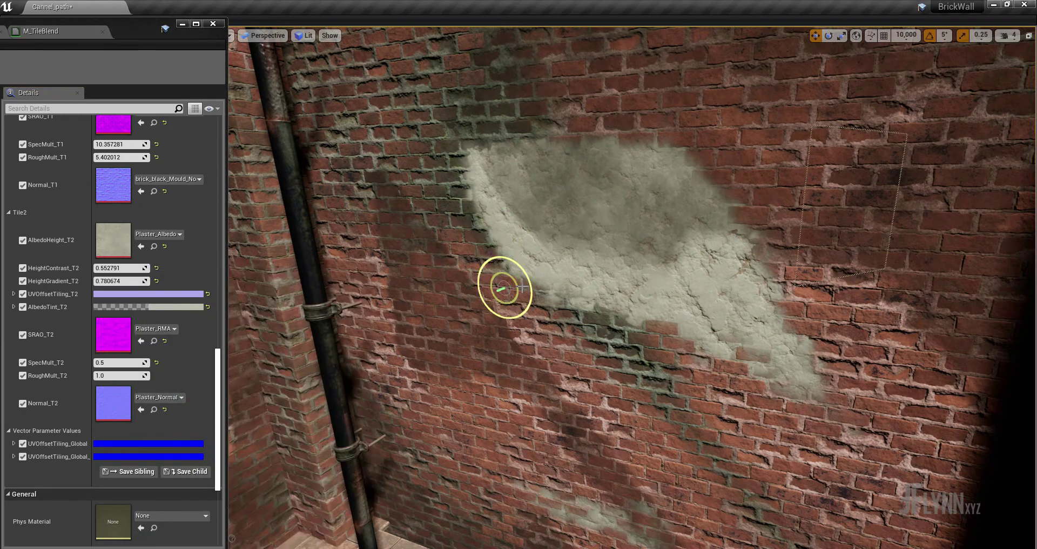
drag(108, 21, 210, 22)
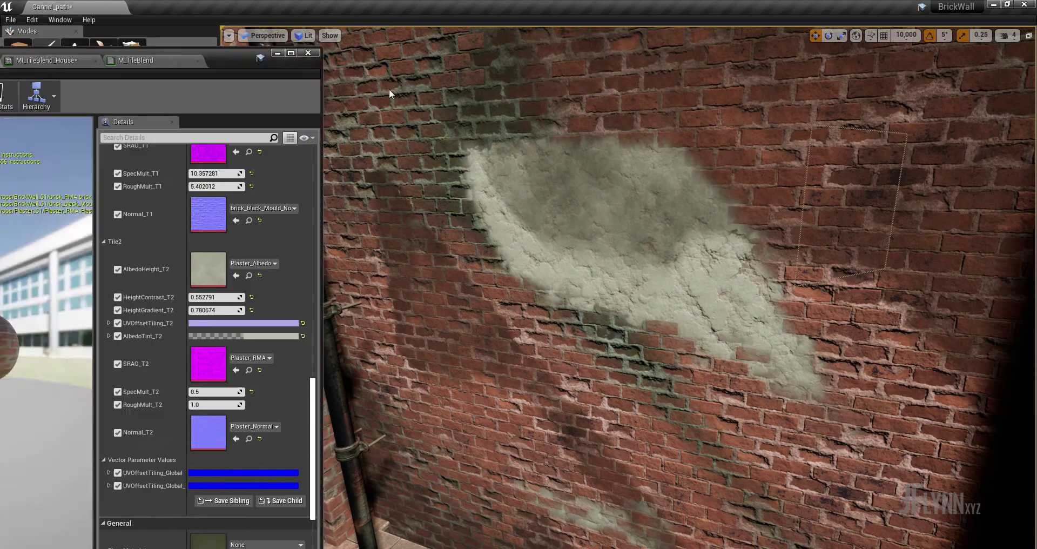
click(35, 77)
Switch to Mesh Paint texture mode and paint plaster on the red channel across the wall.
key(shift+1)
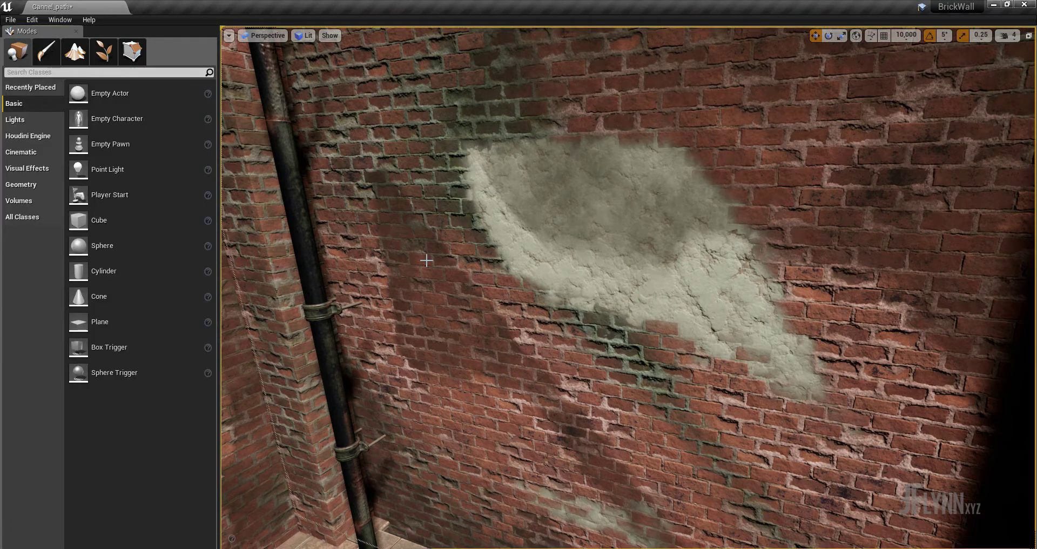
click(53, 56)
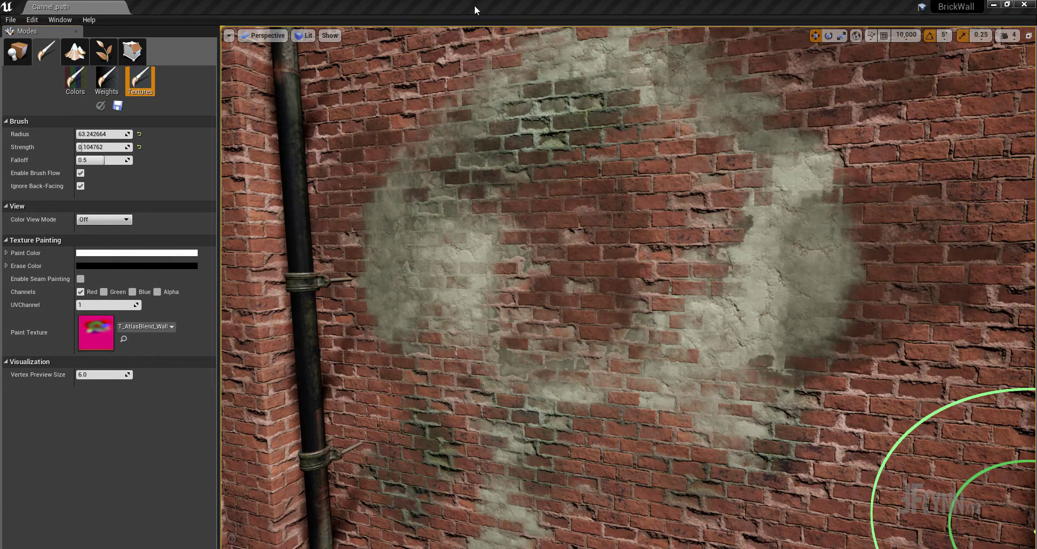
click(662, 351)
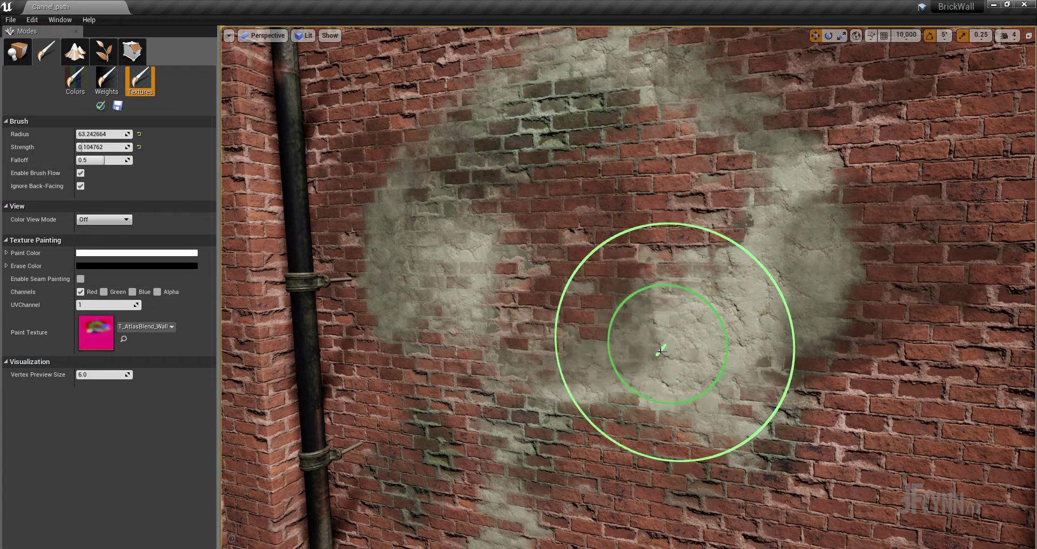
mouse_move(440, 347)
mouse_down()
mouse_move(487, 405)
mouse_move(452, 232)
mouse_up()
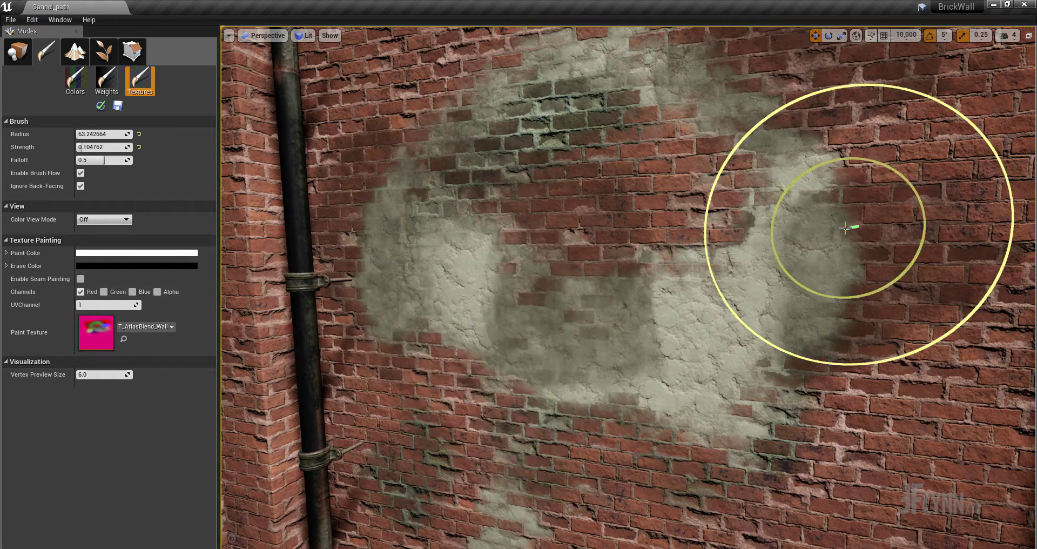
Paint darker dirt on the green channel, then more red-channel plaster over the wall.
click(104, 292)
click(79, 292)
mouse_move(463, 440)
mouse_down()
mouse_move(726, 156)
mouse_move(440, 104)
mouse_up()
click(80, 292)
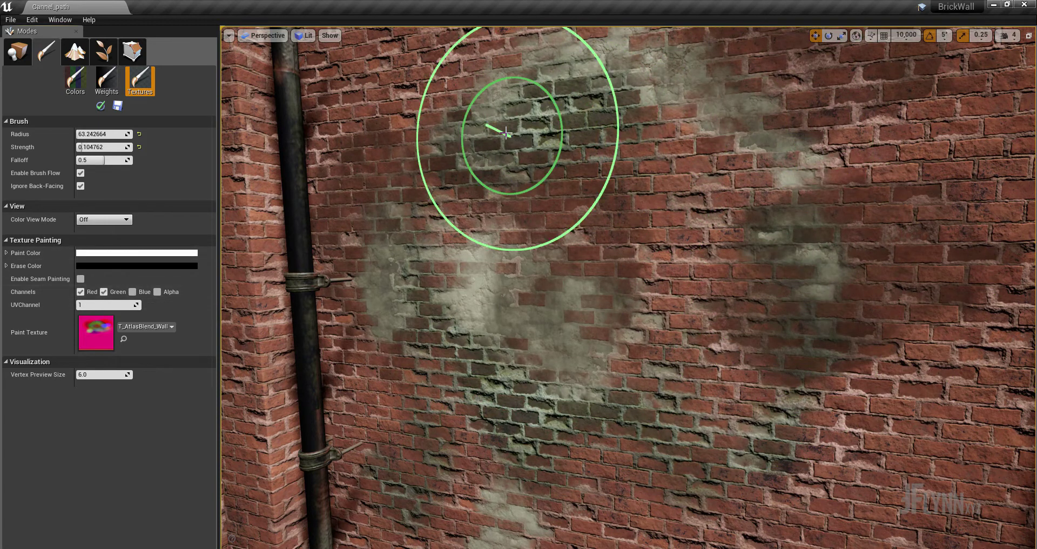
drag(506, 133, 510, 432)
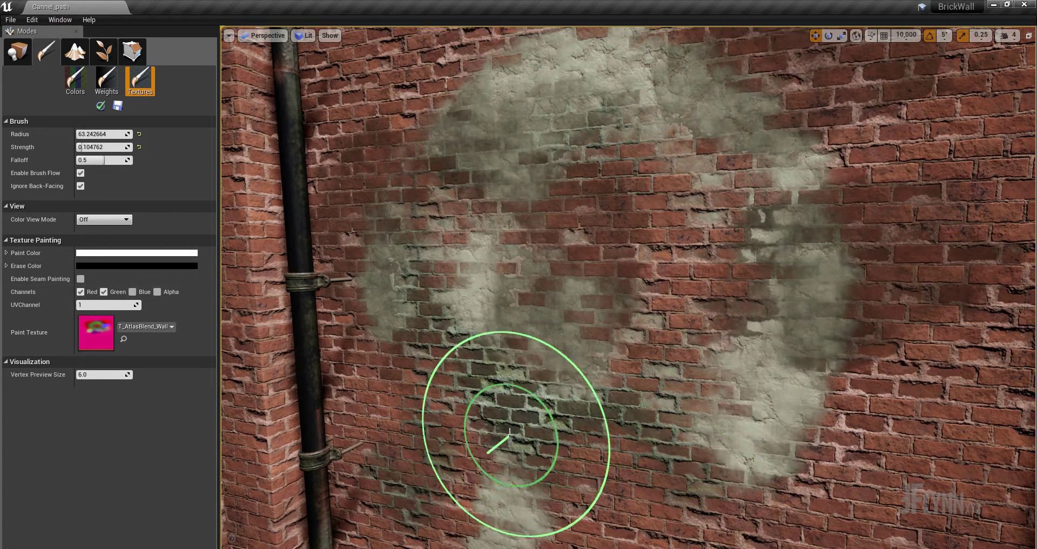
click(160, 293)
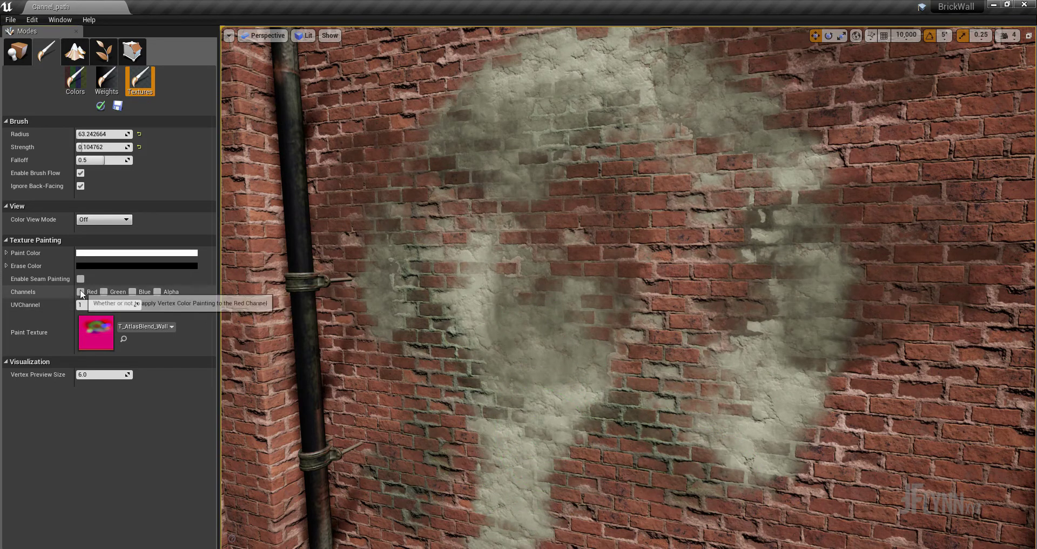
Paint blue-channel grime beside the pipe and lower wall, then repaint the upper-left on green.
click(133, 292)
mouse_move(526, 372)
mouse_down()
mouse_move(501, 439)
mouse_move(378, 305)
mouse_up()
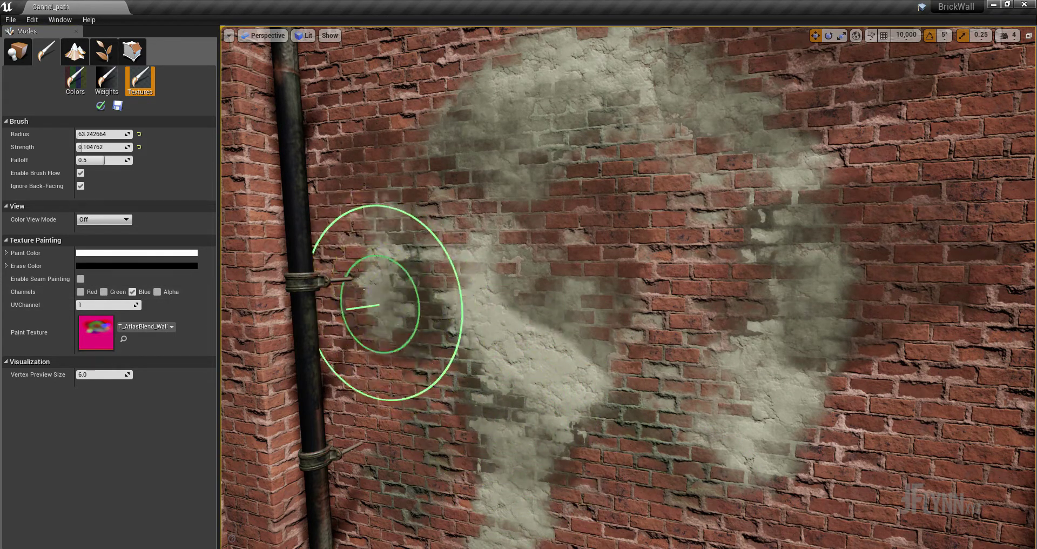
mouse_move(684, 336)
mouse_down()
mouse_move(774, 333)
mouse_move(748, 155)
mouse_move(560, 474)
mouse_up()
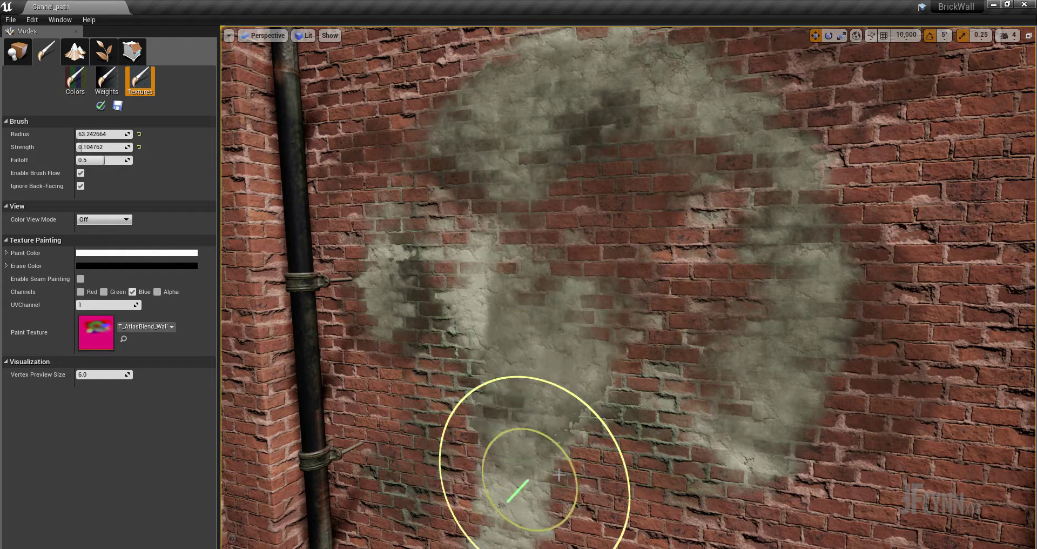
drag(559, 475, 255, 333)
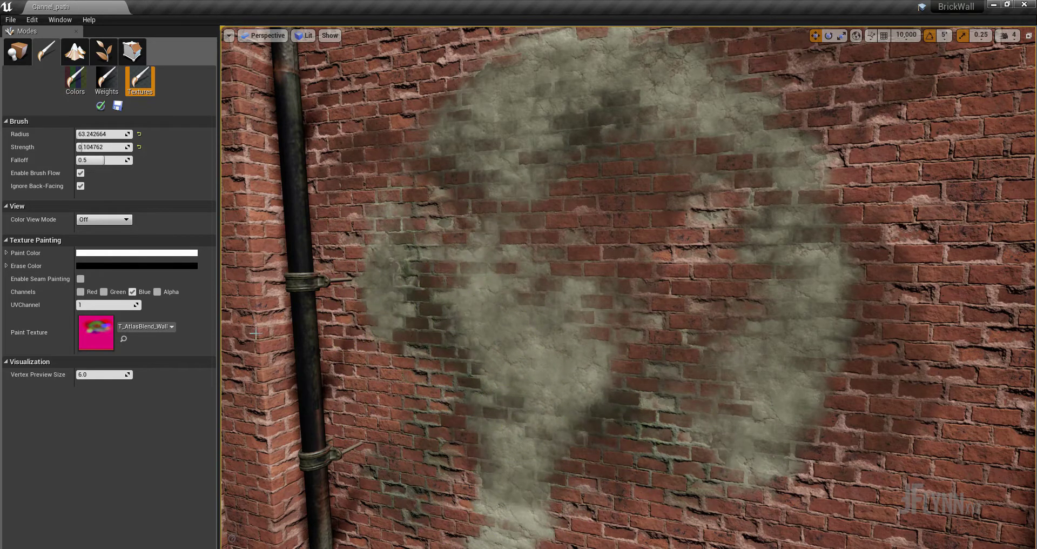
drag(521, 445, 530, 430)
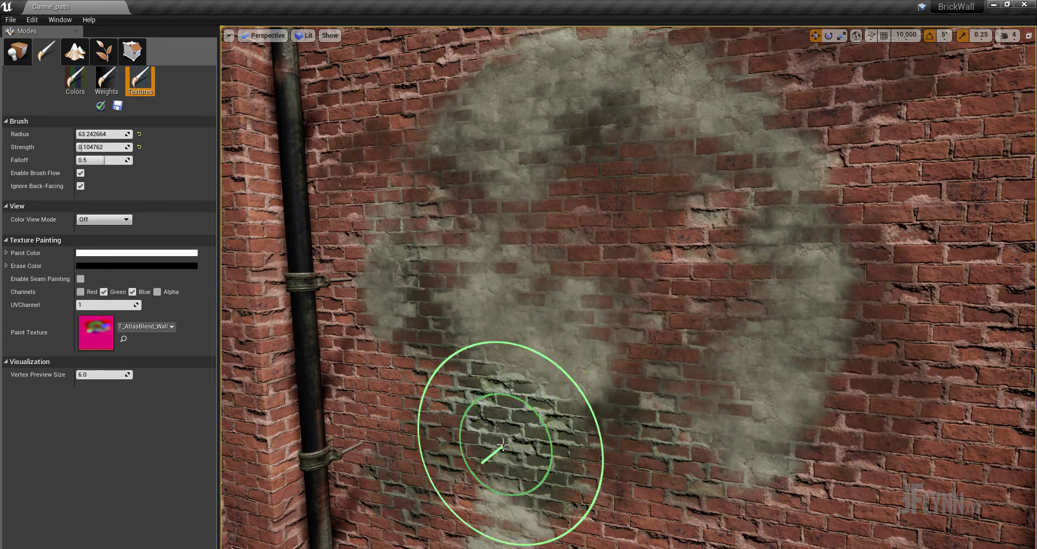
click(132, 292)
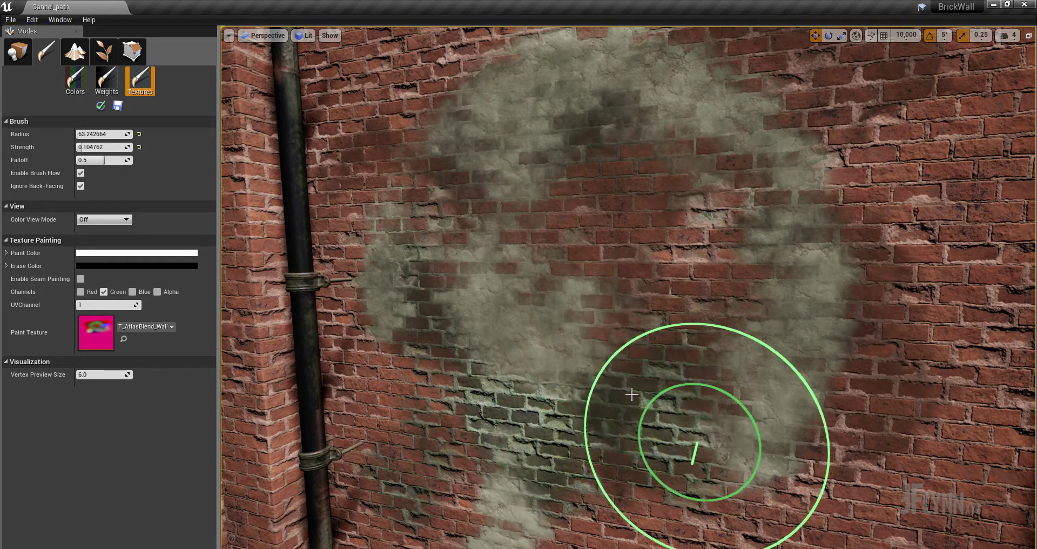
mouse_move(683, 445)
mouse_down()
mouse_move(753, 257)
mouse_move(132, 302)
mouse_up()
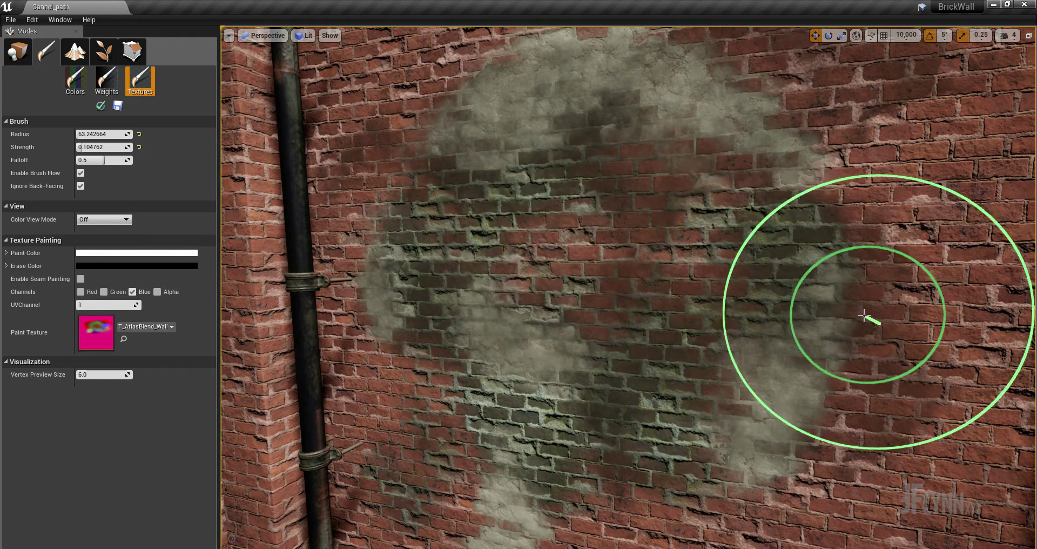
Undo the last grime stroke and paint blue-channel grime over the mid and lower-right bricks.
click(104, 292)
key(ctrl+z)
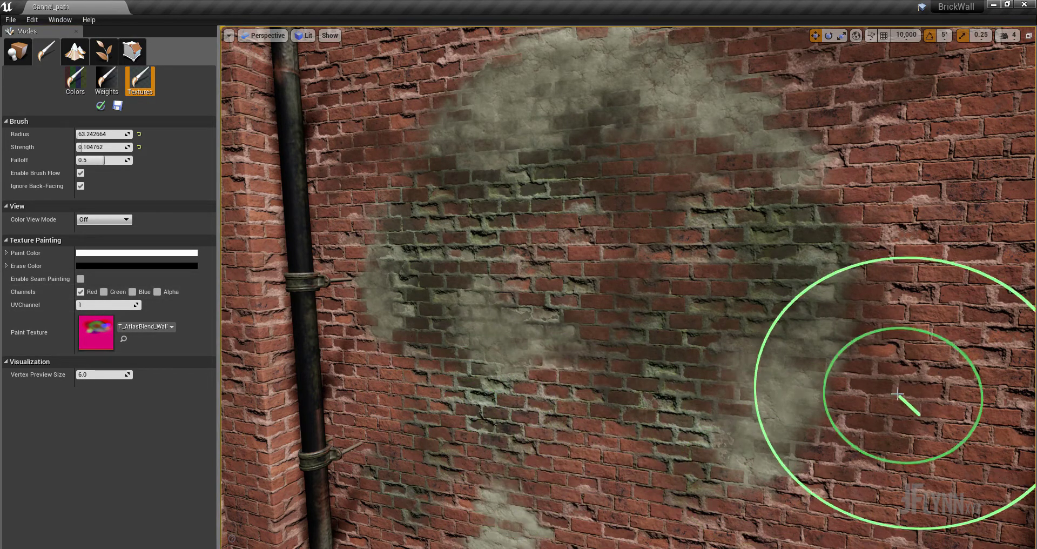
click(133, 292)
click(81, 292)
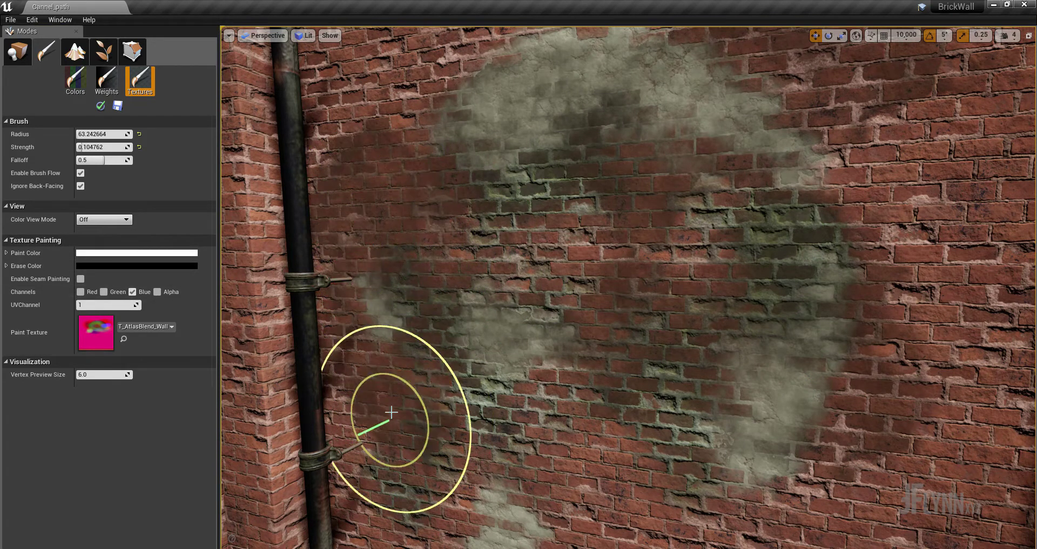
drag(539, 373, 496, 352)
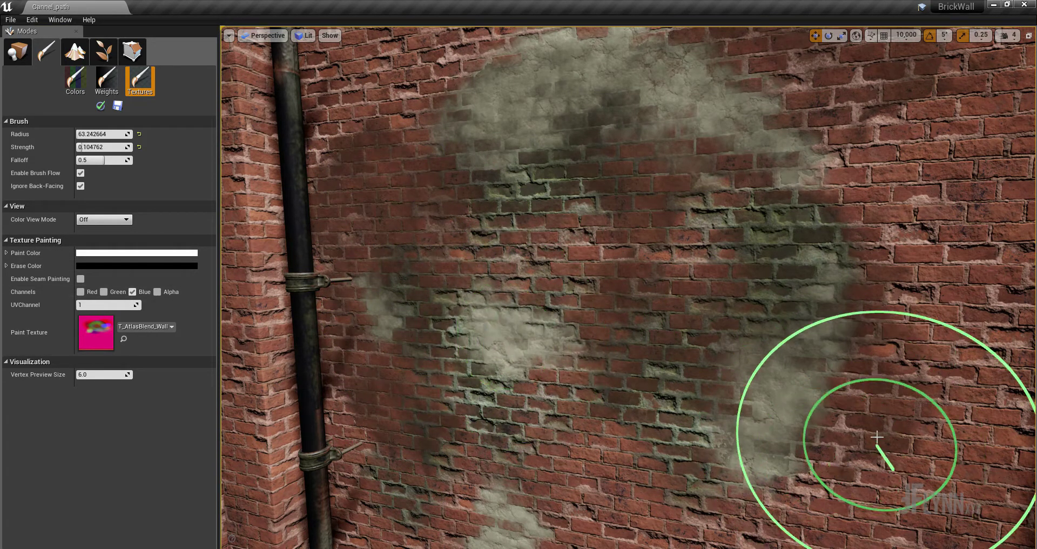
drag(877, 437, 748, 399)
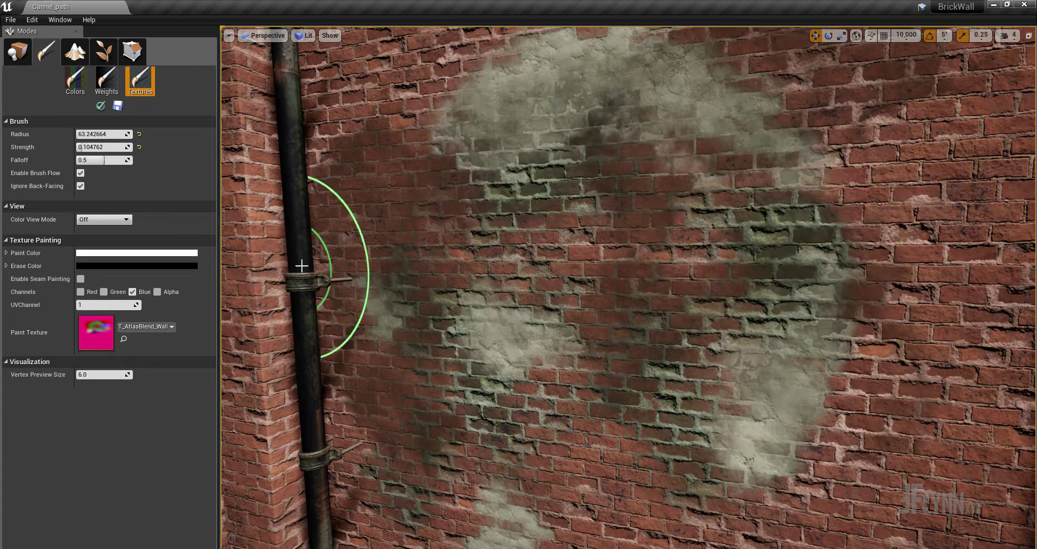
Use the red channel to clear and repaint grime on the middle bricks, then re-add blue.
click(81, 292)
mouse_move(567, 279)
mouse_down()
mouse_move(581, 460)
mouse_move(657, 418)
mouse_up()
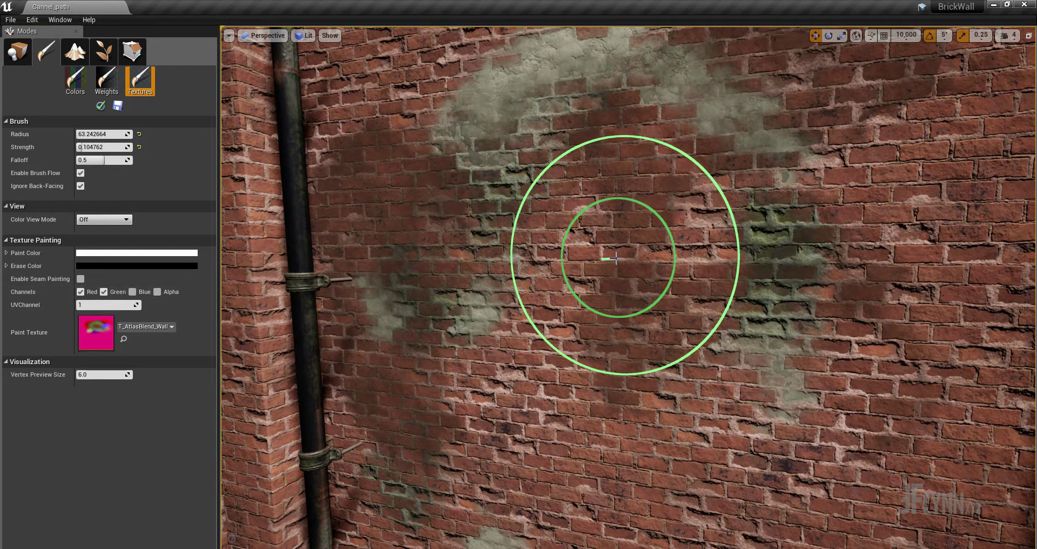
mouse_move(625, 244)
mouse_down()
mouse_move(608, 250)
mouse_move(625, 301)
mouse_up()
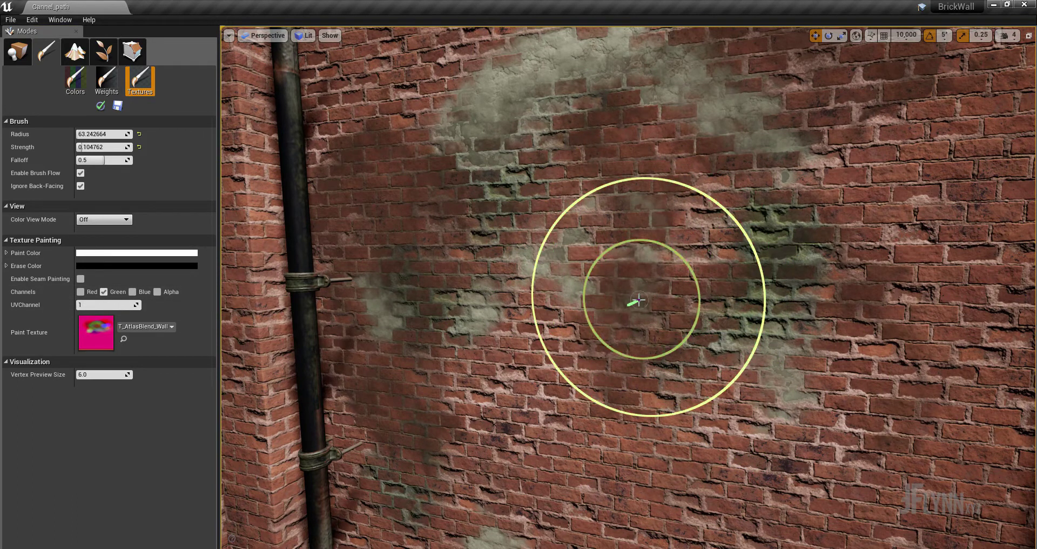
click(132, 292)
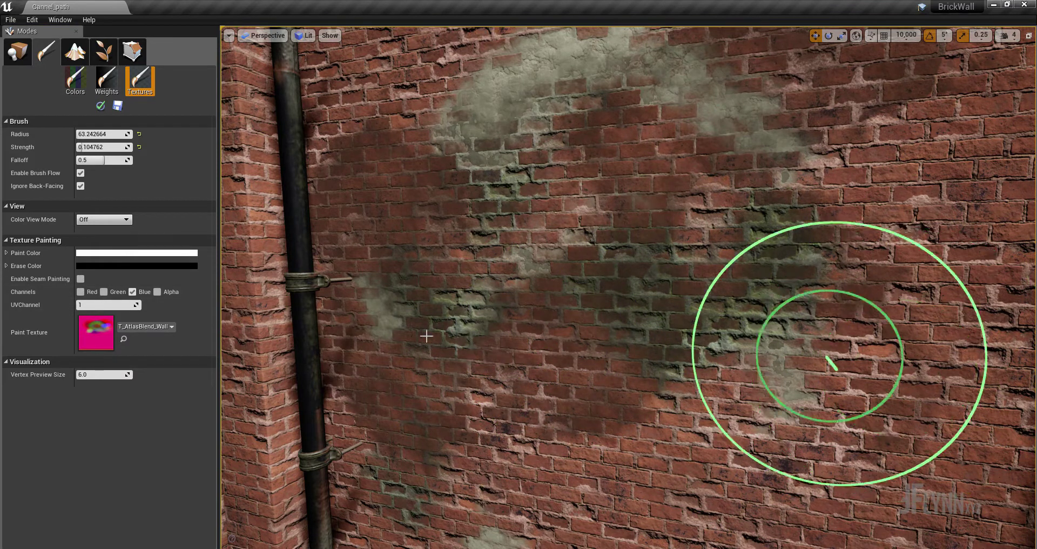